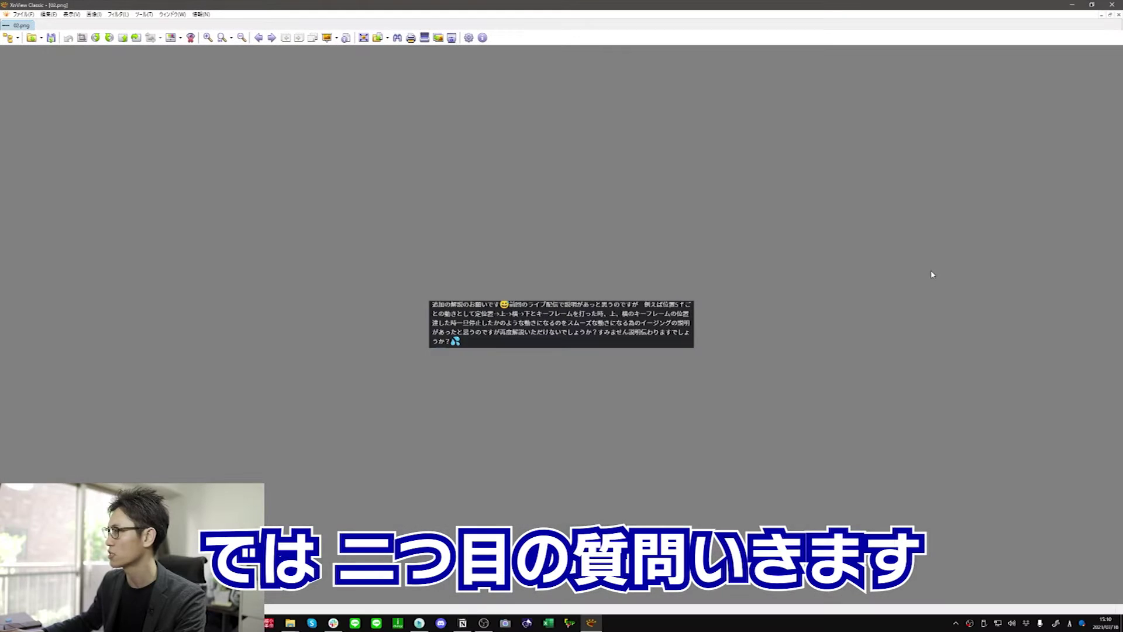
Zoom in on the viewer's question screenshot in XnView.
{"action": "scroll", "coordinate": [643, 281], "scroll_direction": "up", "scroll_amount": 2}
{"action": "scroll", "coordinate": [864, 249], "scroll_direction": "up", "scroll_amount": 3}
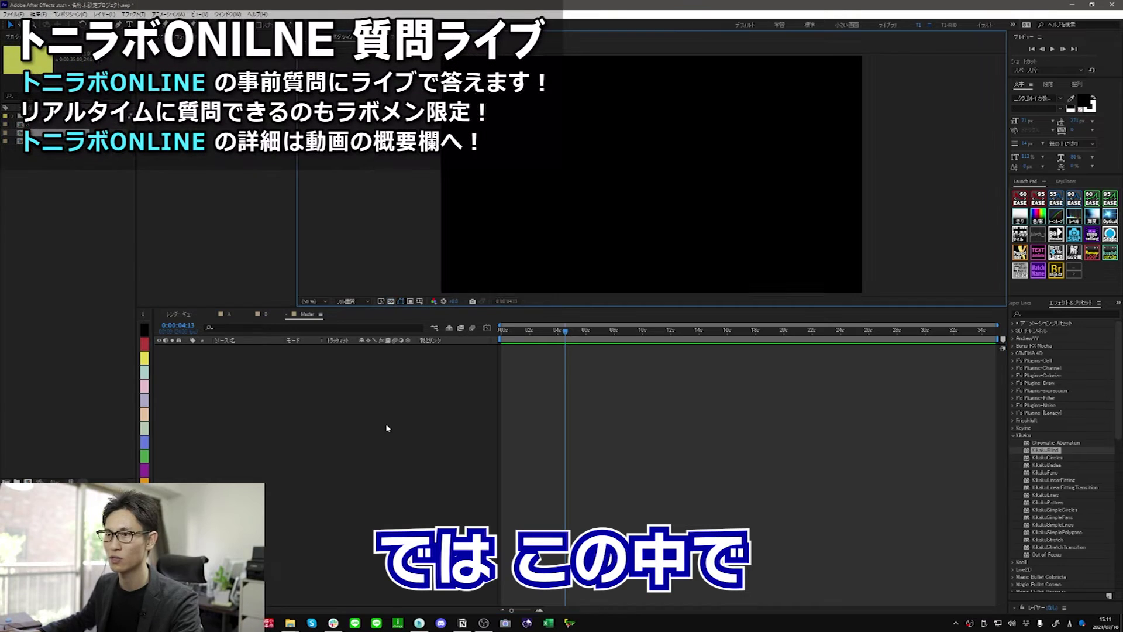
Draw a white square shape layer and set its first Position keyframe at the animation start.
{"action": "mouse_move", "coordinate": [539, 247]}
{"action": "left_mouse_down"}
{"action": "mouse_move", "coordinate": [599, 313]}
{"action": "mouse_move", "coordinate": [635, 326]}
{"action": "left_mouse_up"}
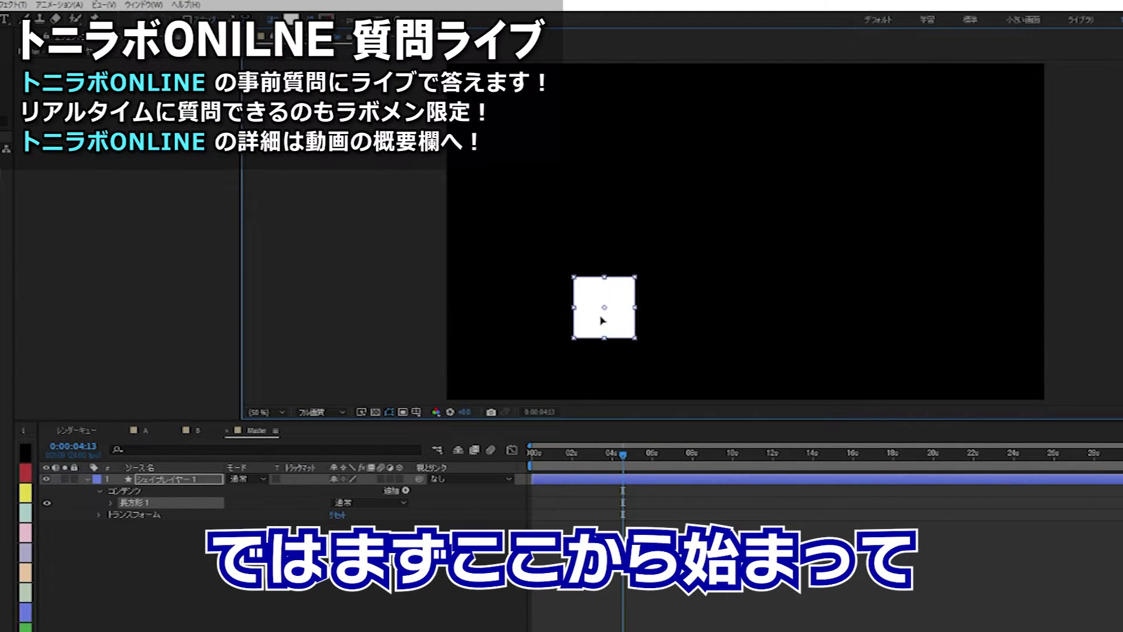
{"action": "left_click", "coordinate": [556, 462]}
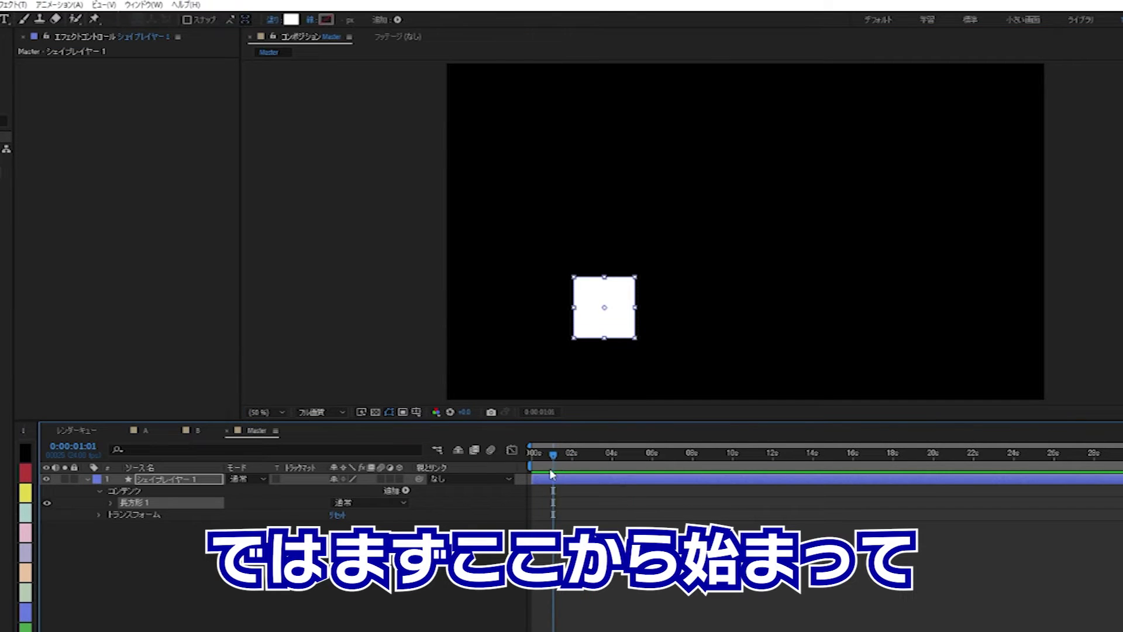
{"action": "key", "text": "alt+shift+p"}
{"action": "left_click", "coordinate": [585, 462]}
Keyframe the square moving up, right near five seconds, then straight down to the lower right.
{"action": "mouse_move", "coordinate": [604, 306]}
{"action": "left_mouse_down"}
{"action": "mouse_move", "coordinate": [609, 149]}
{"action": "mouse_move", "coordinate": [849, 150]}
{"action": "left_mouse_up"}
{"action": "left_click", "coordinate": [615, 462]}
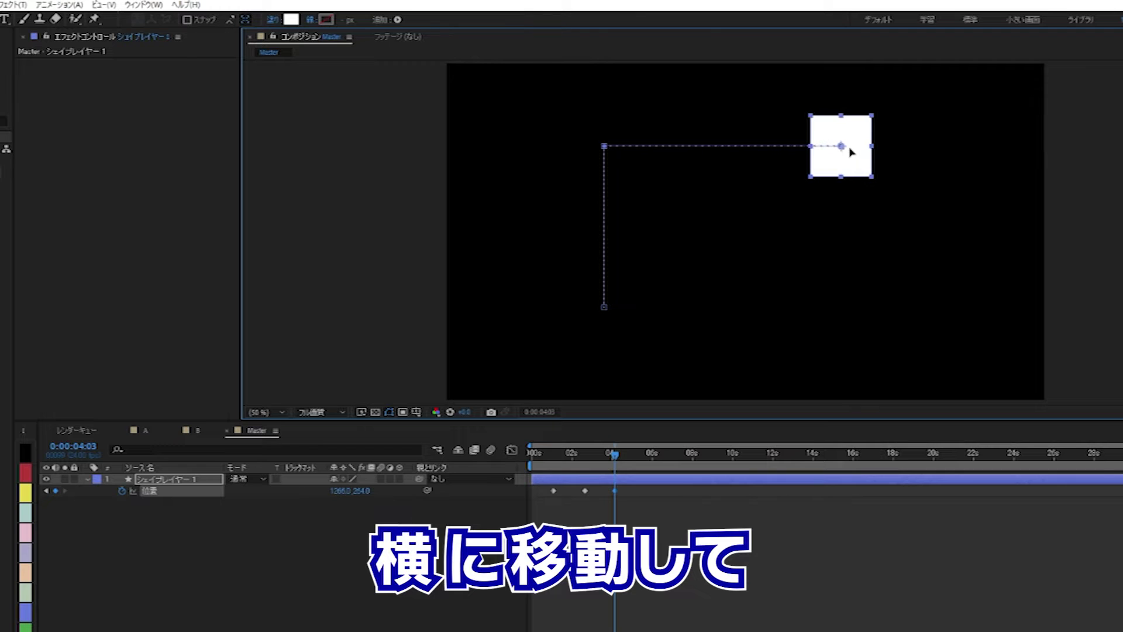
{"action": "left_click", "coordinate": [645, 456]}
{"action": "left_click_drag", "start_coordinate": [840, 162], "coordinate": [841, 327]}
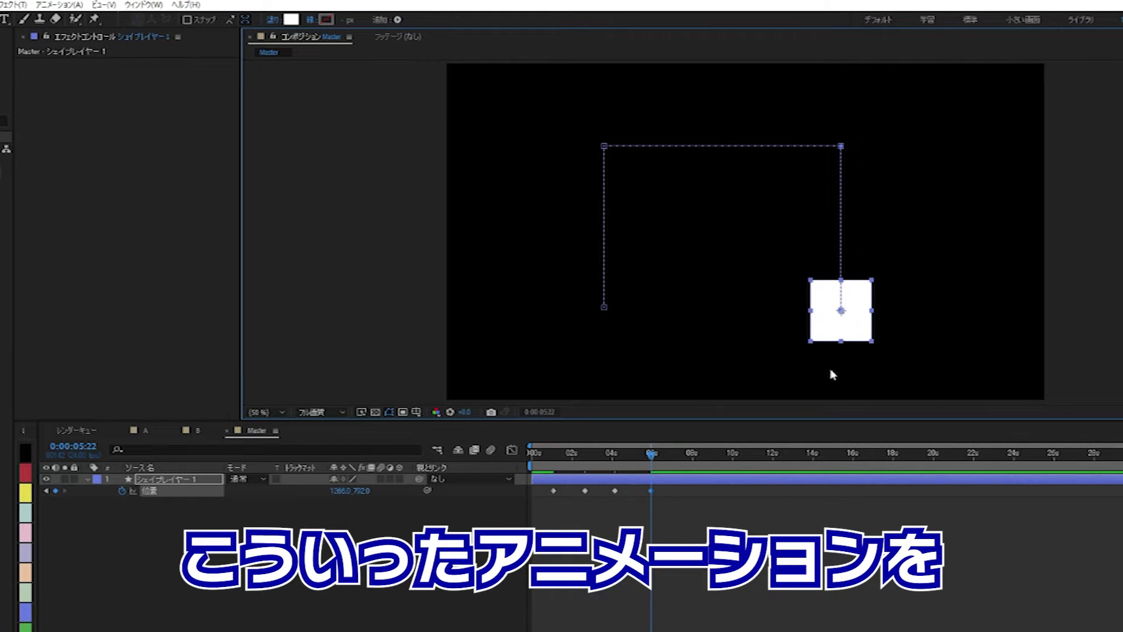
{"action": "left_click", "coordinate": [532, 462]}
{"action": "left_click", "coordinate": [687, 509]}
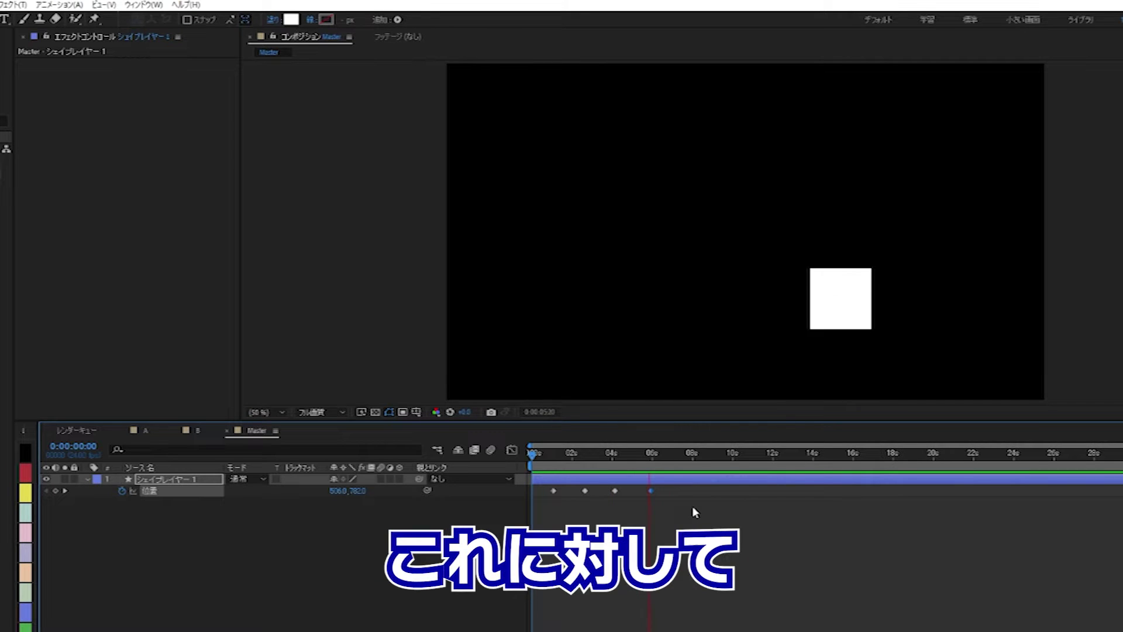
Apply Easy Ease (F9) to the square's Position keyframes.
{"action": "key", "text": "space"}
{"action": "left_click", "coordinate": [614, 522]}
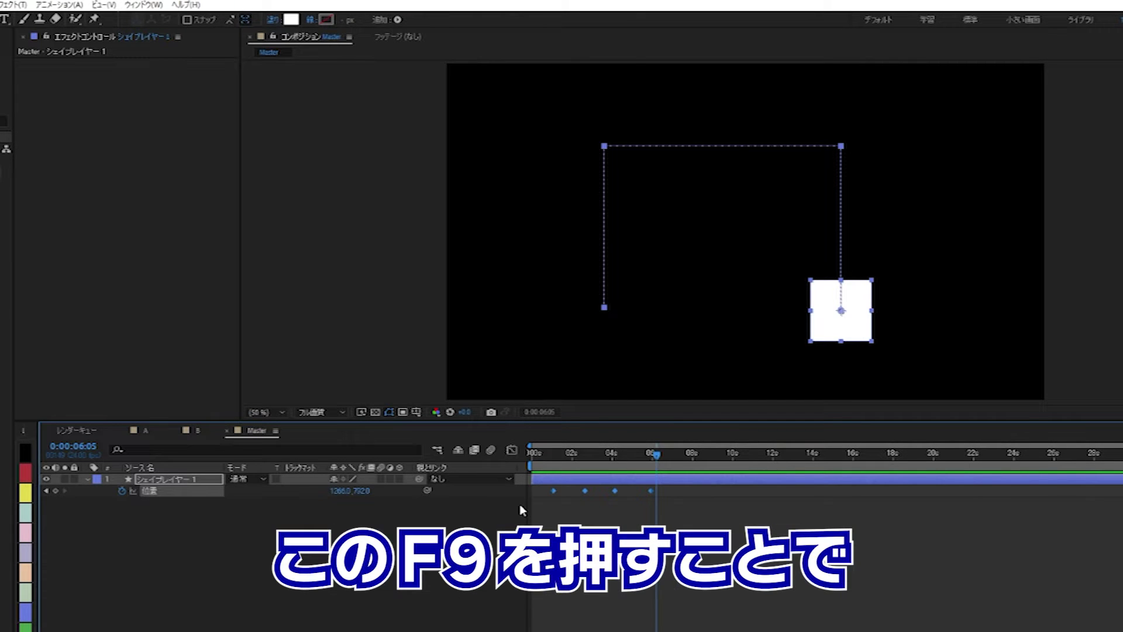
{"action": "key", "text": "F9"}
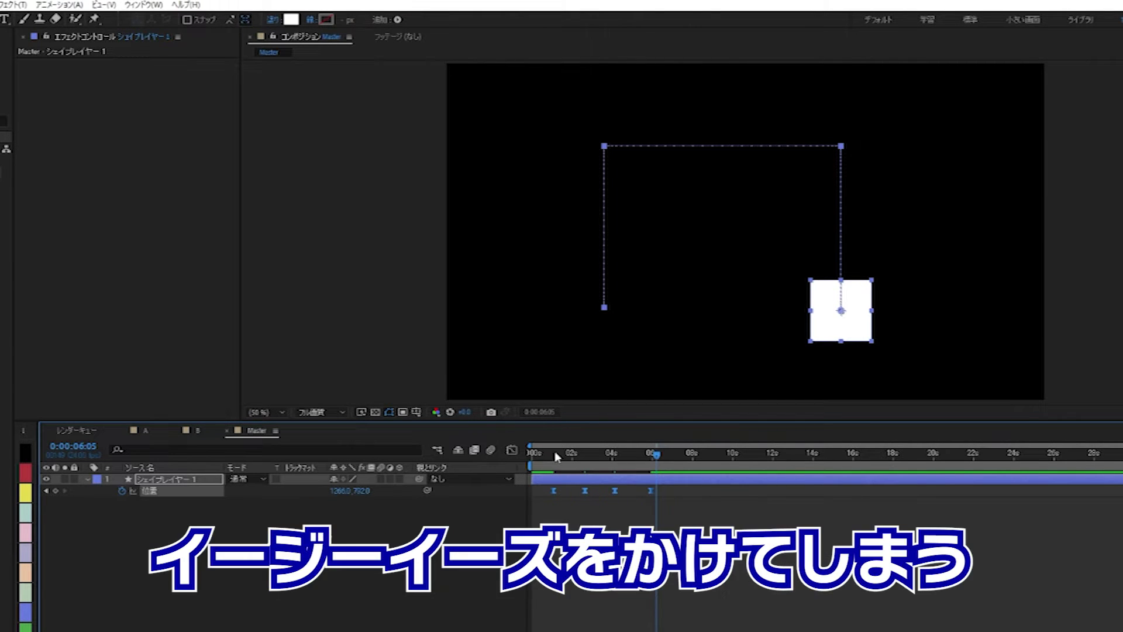
Preview the eased animation and scrub to where the square pauses at a corner.
{"action": "left_click", "coordinate": [535, 457]}
{"action": "key", "text": "space"}
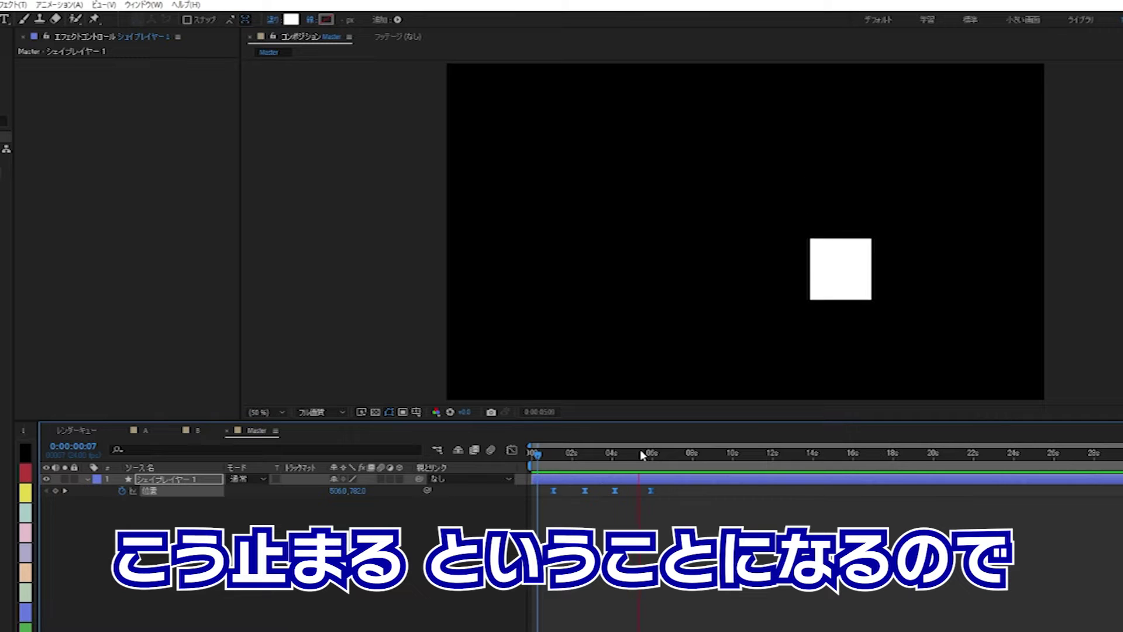
{"action": "mouse_move", "coordinate": [640, 449]}
{"action": "left_mouse_down"}
{"action": "mouse_move", "coordinate": [555, 461]}
{"action": "mouse_move", "coordinate": [588, 471]}
{"action": "left_mouse_up"}
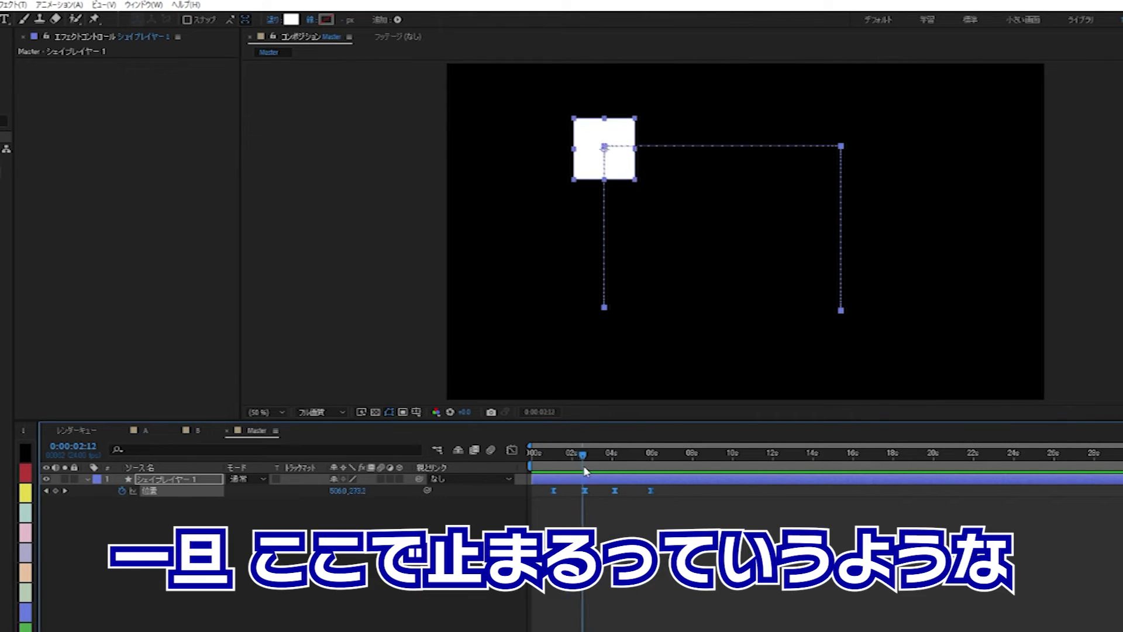
{"action": "left_click_drag", "start_coordinate": [584, 471], "coordinate": [580, 472]}
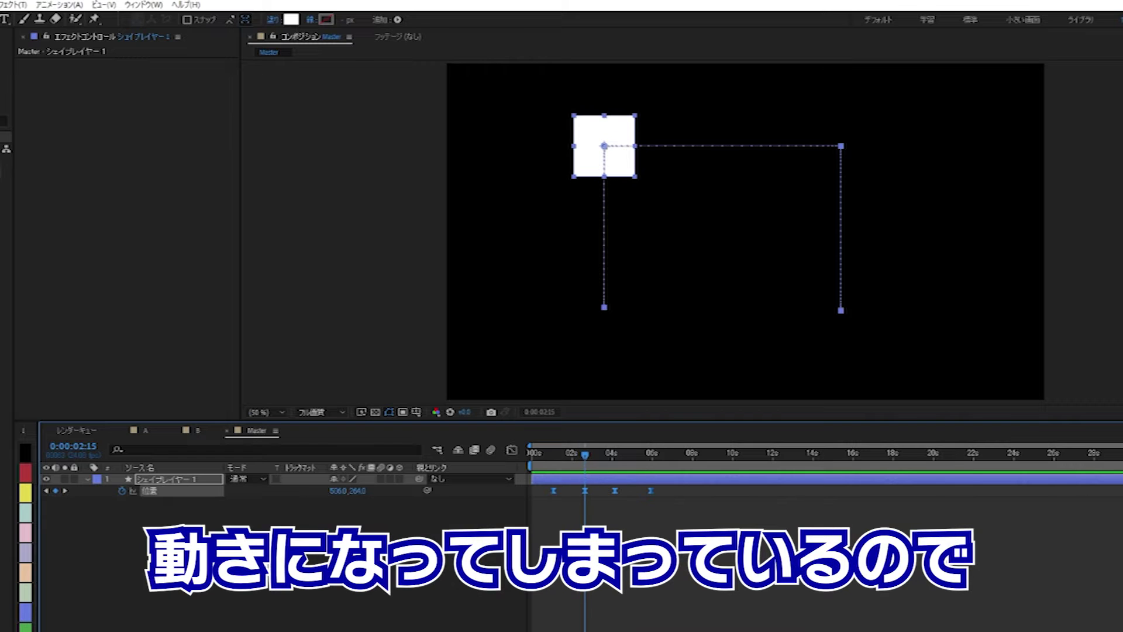
{"action": "key", "text": "ctrl+shift+a"}
{"action": "left_click", "coordinate": [583, 495]}
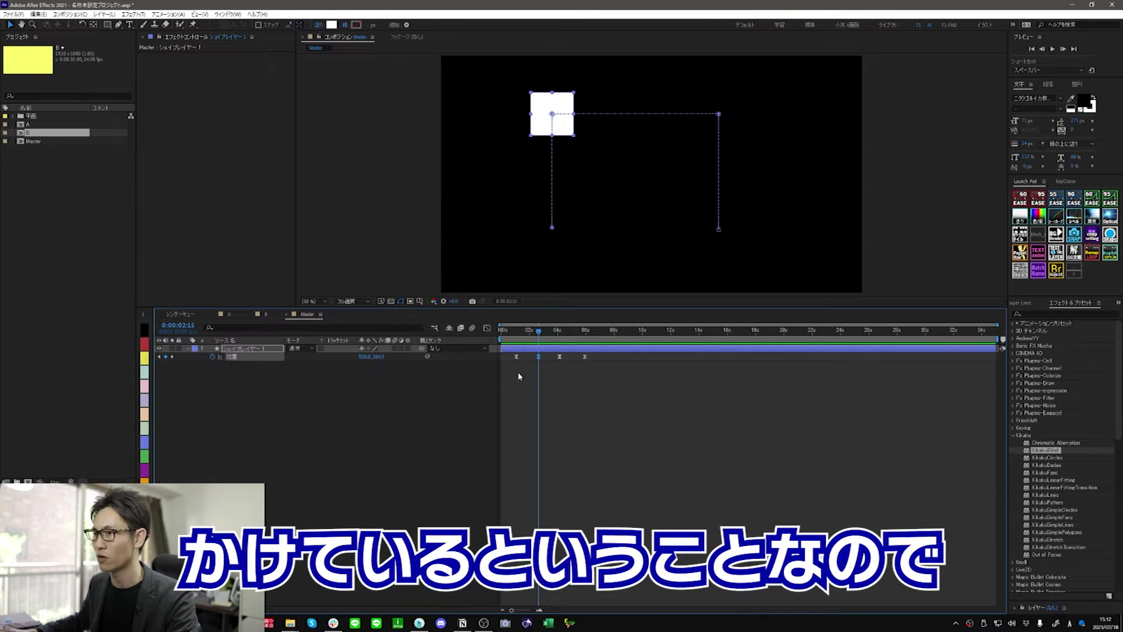
Show the Position speed graph and move the time to the first keyframe.
{"action": "left_click", "coordinate": [486, 327]}
{"action": "scroll", "coordinate": [579, 418], "scroll_direction": "up", "scroll_amount": 8}
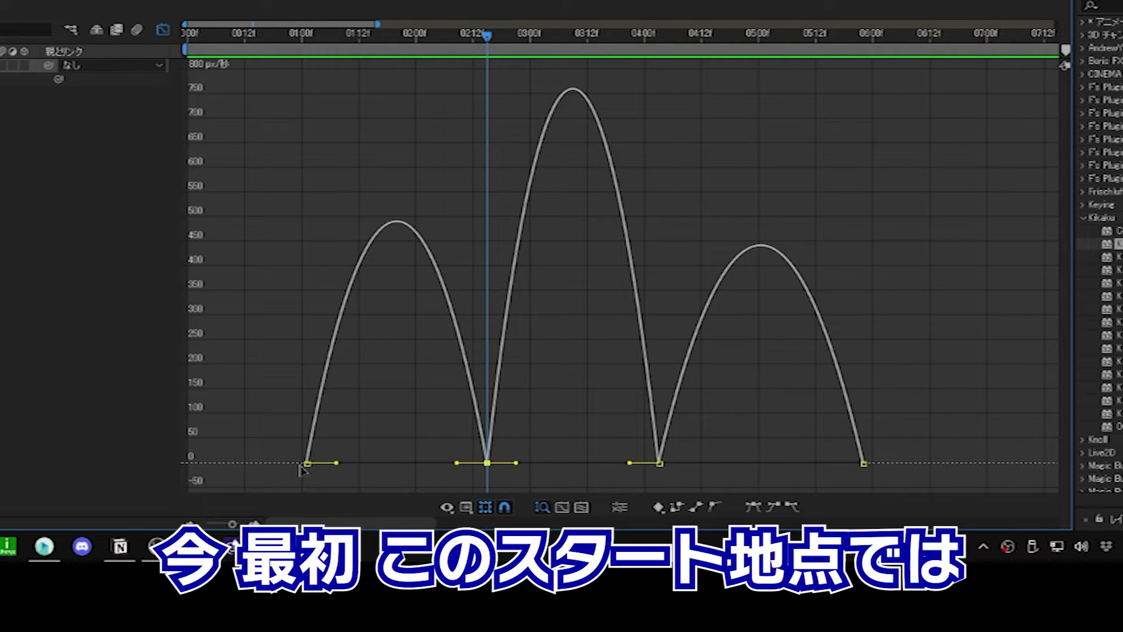
{"action": "left_click", "coordinate": [307, 41]}
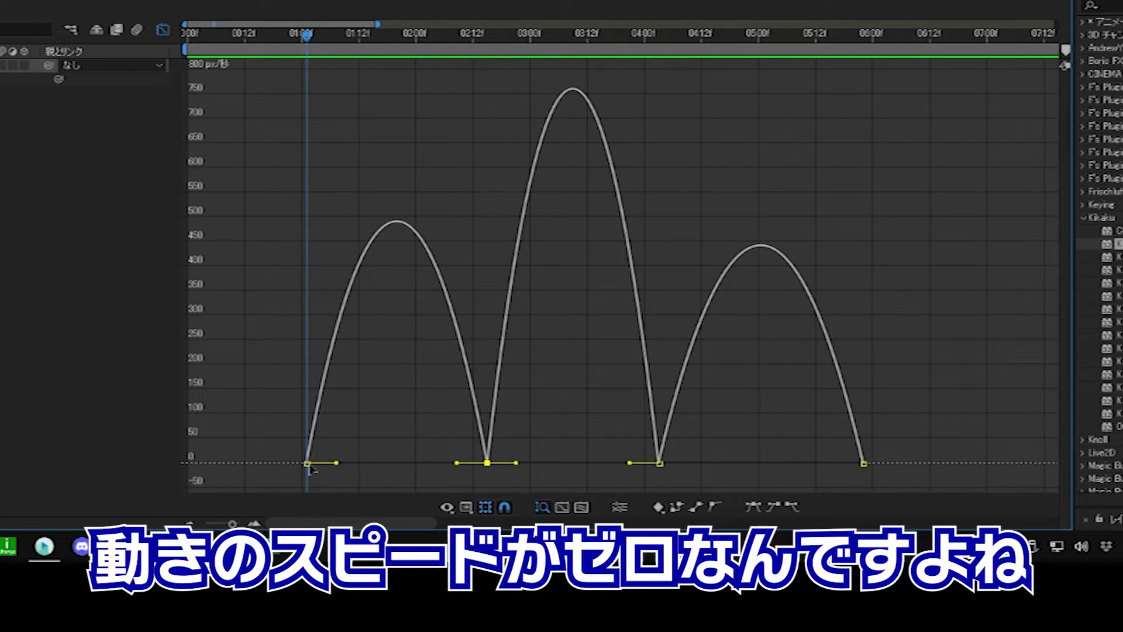
{"action": "mouse_move", "coordinate": [307, 467]}
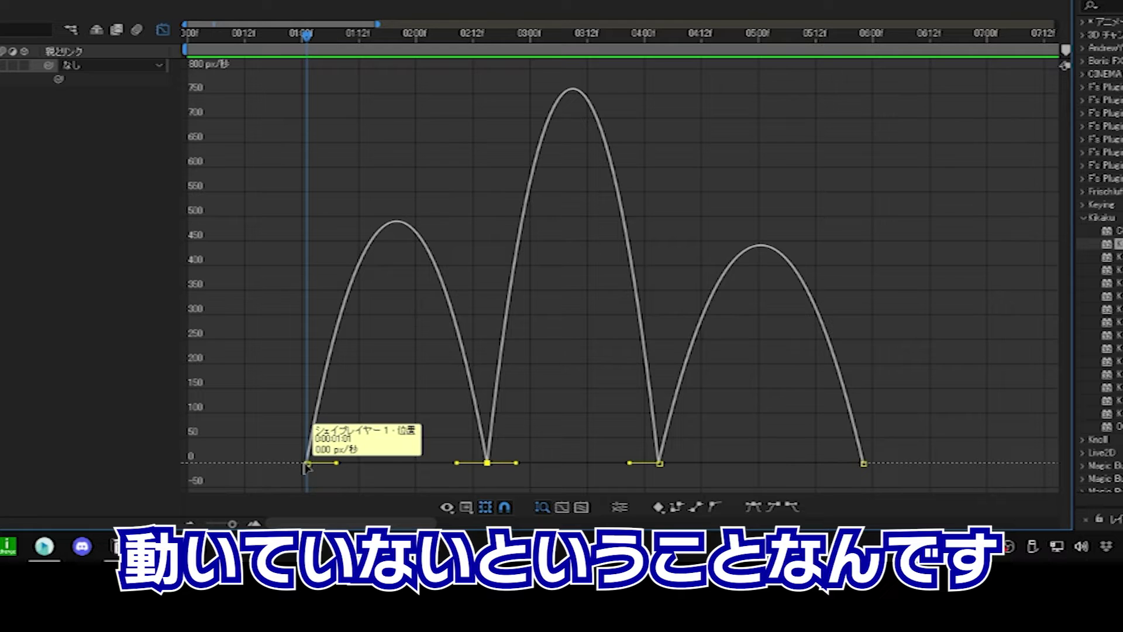
Scrub along the first speed arc and raise the middle keyframe's incoming speed to about 479 px/s.
{"action": "left_click_drag", "start_coordinate": [309, 30], "coordinate": [392, 29]}
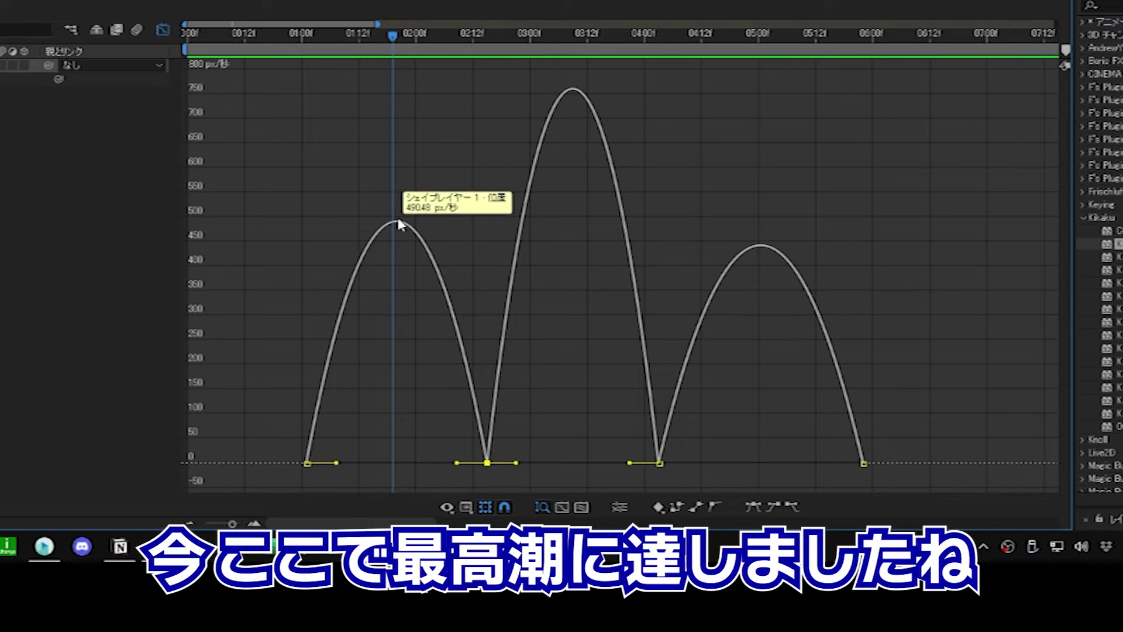
{"action": "left_click", "coordinate": [409, 52]}
{"action": "left_click_drag", "start_coordinate": [410, 52], "coordinate": [479, 54]}
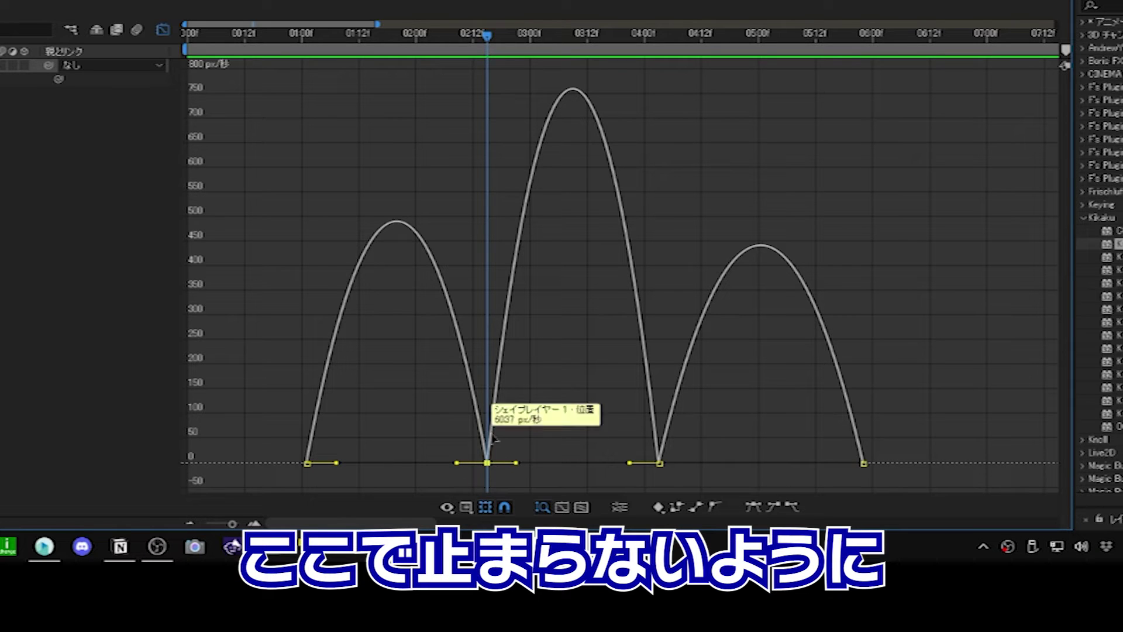
{"action": "mouse_move", "coordinate": [478, 450]}
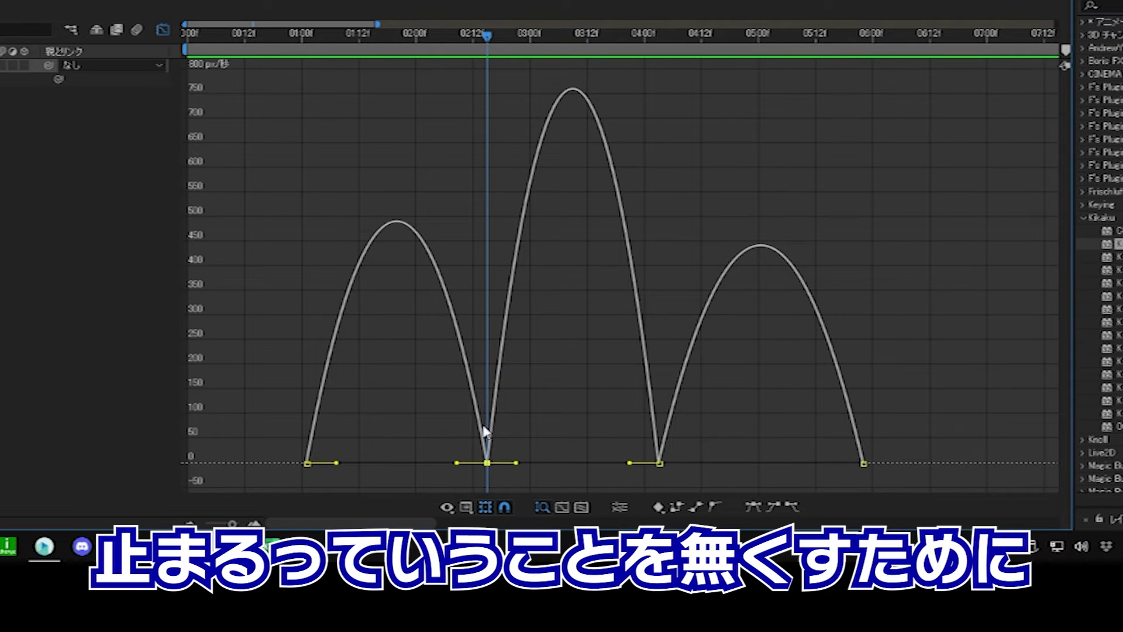
{"action": "mouse_move", "coordinate": [458, 464]}
{"action": "left_mouse_down"}
{"action": "mouse_move", "coordinate": [464, 217]}
{"action": "mouse_move", "coordinate": [451, 232]}
{"action": "left_mouse_up"}
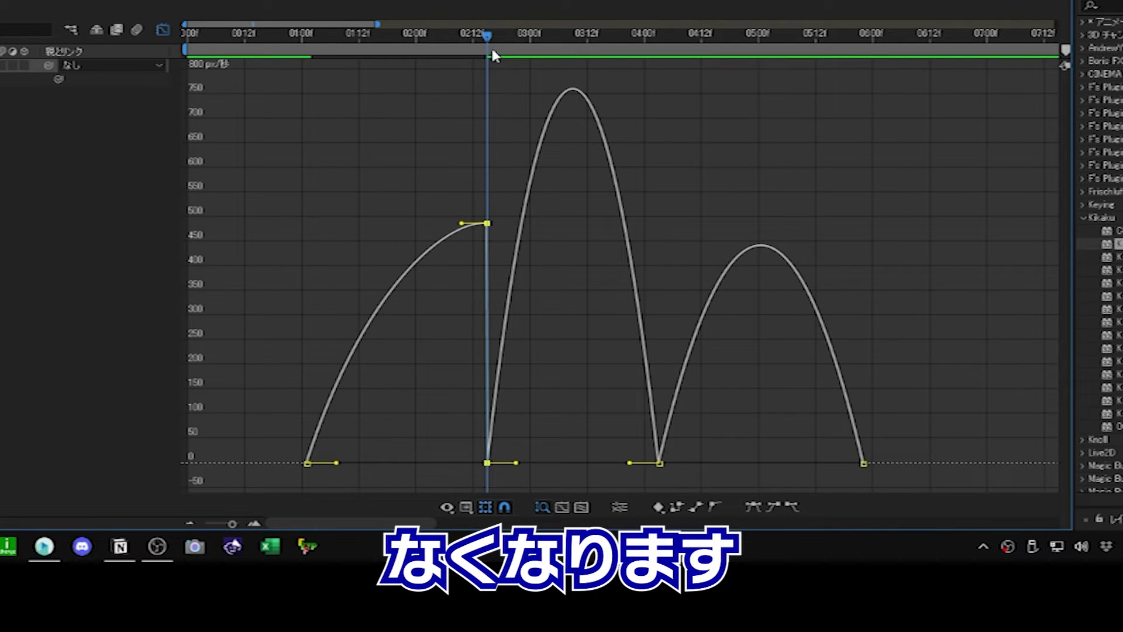
Raise the middle keyframe's speed to about 480 px/s and preview from 01:00.
{"action": "left_click_drag", "start_coordinate": [516, 463], "coordinate": [513, 222]}
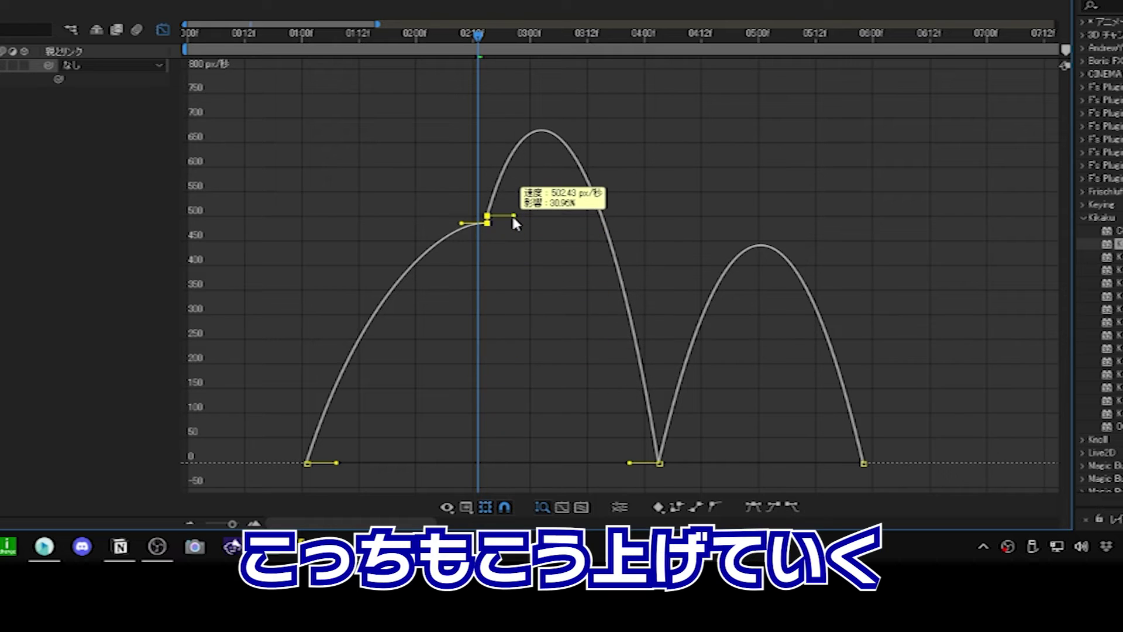
{"action": "left_click_drag", "start_coordinate": [513, 222], "coordinate": [518, 193]}
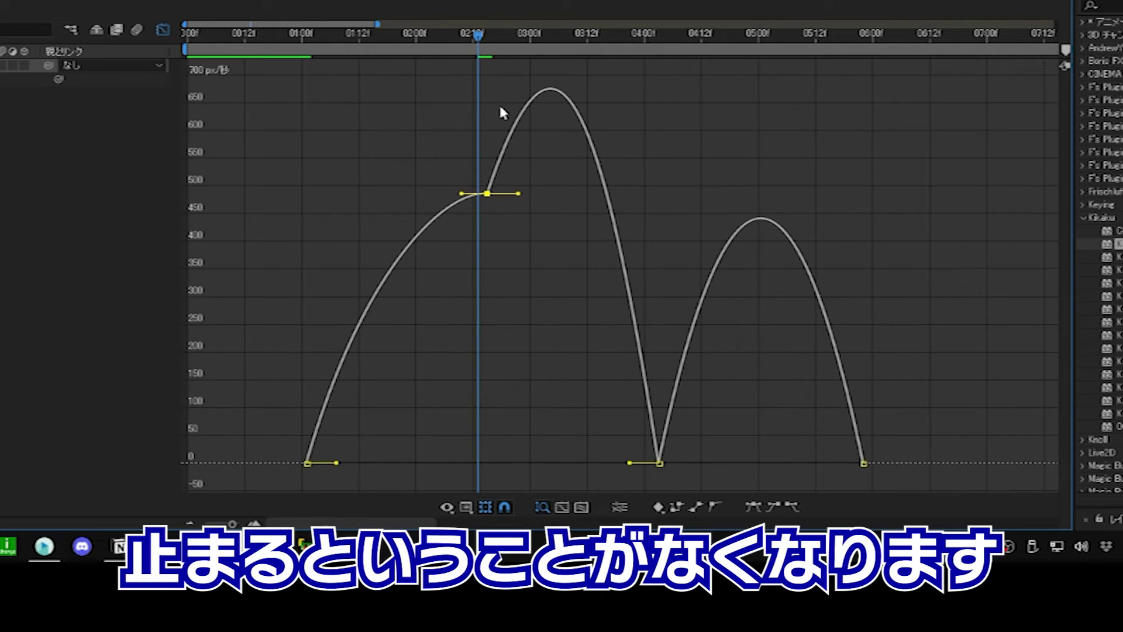
{"action": "left_click_drag", "start_coordinate": [478, 35], "coordinate": [316, 34]}
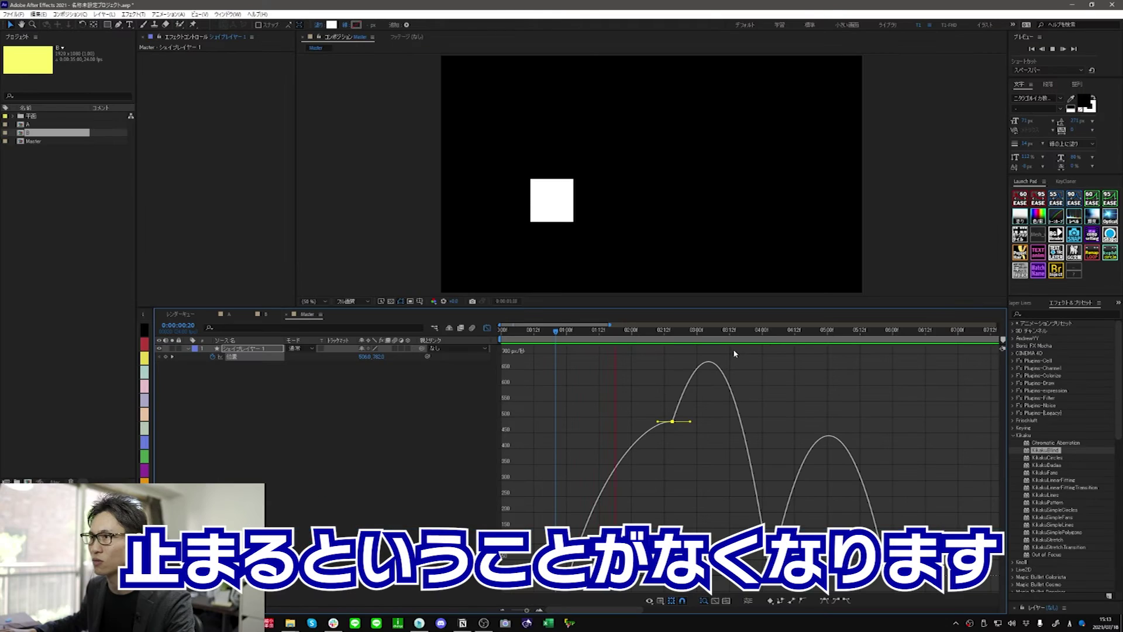
{"action": "key", "text": "space"}
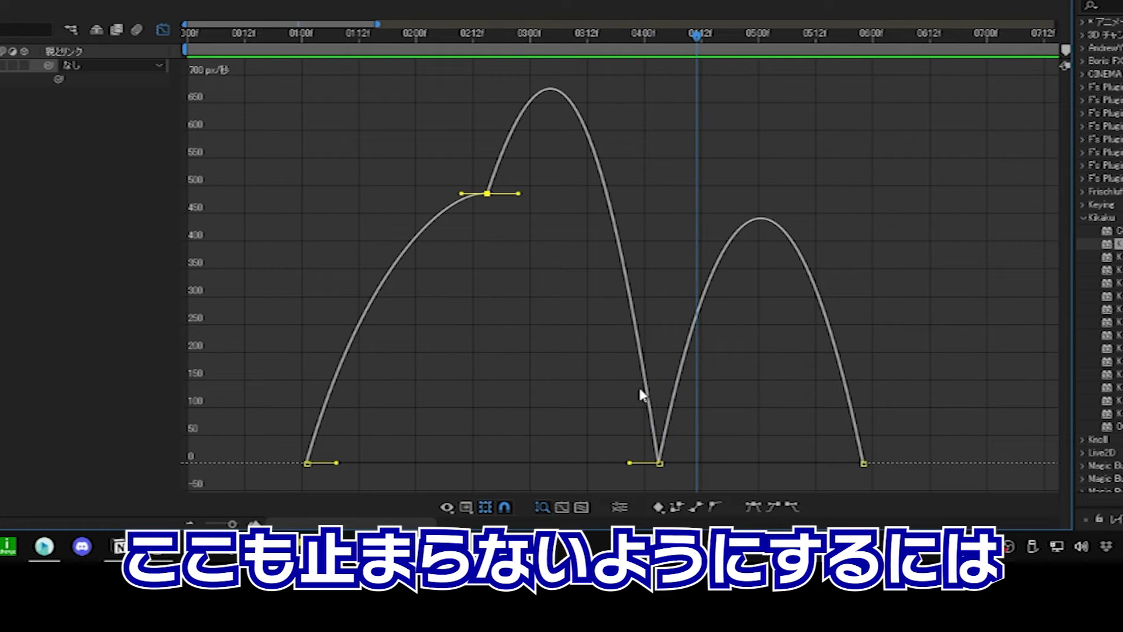
Lift the remaining zero-speed handles so the two humps merge into one arc.
{"action": "left_click_drag", "start_coordinate": [629, 462], "coordinate": [631, 203]}
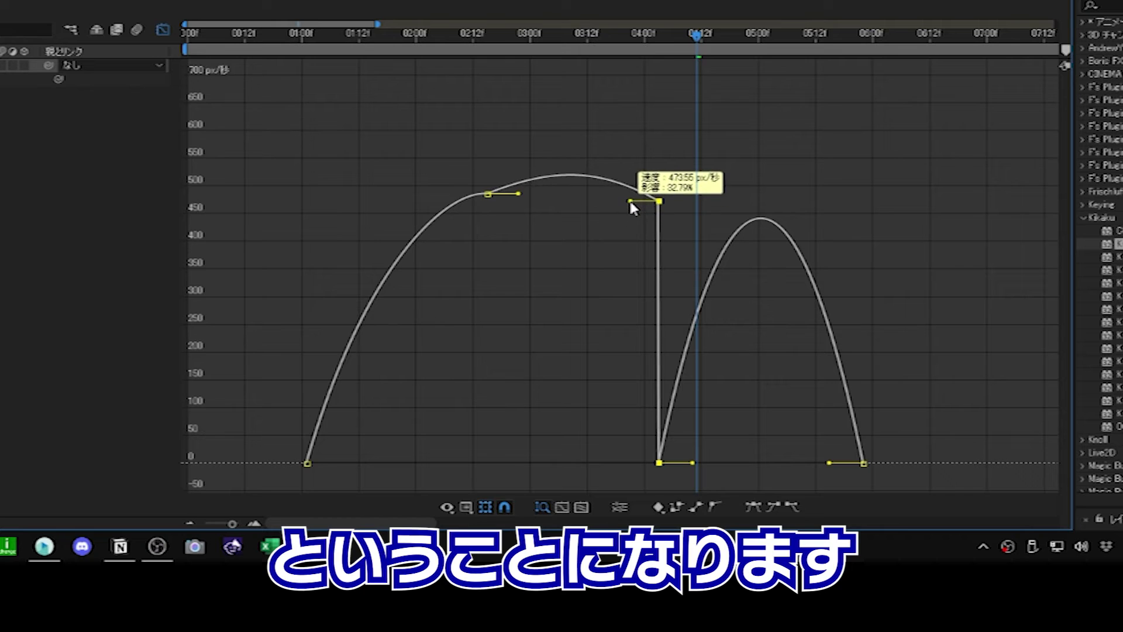
{"action": "left_click_drag", "start_coordinate": [692, 462], "coordinate": [680, 122]}
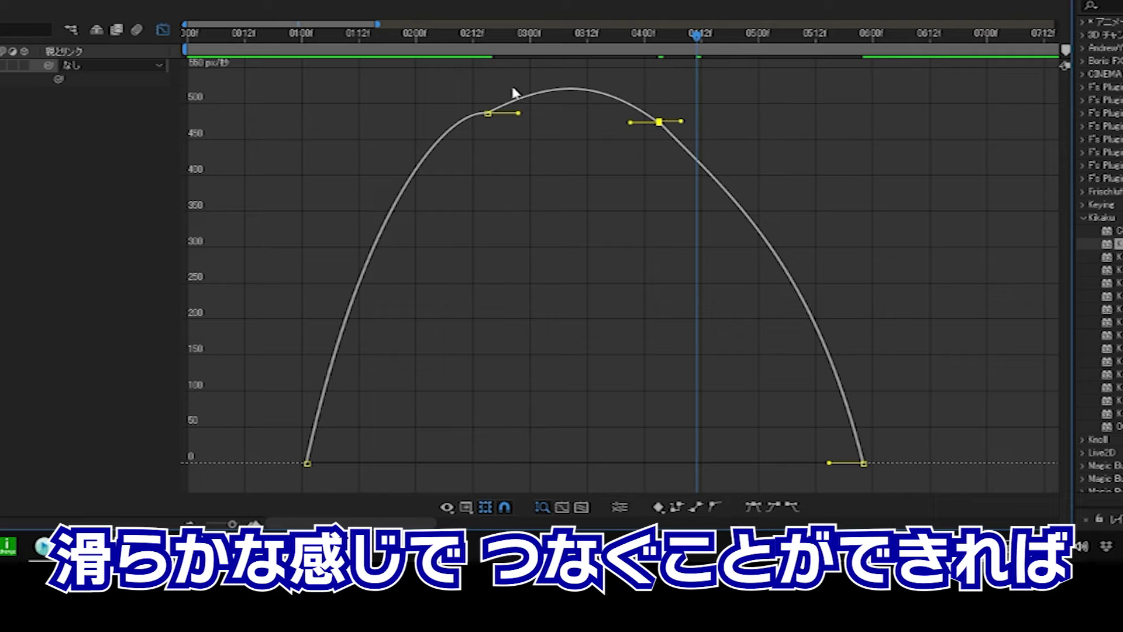
{"action": "left_click_drag", "start_coordinate": [440, 42], "coordinate": [331, 42]}
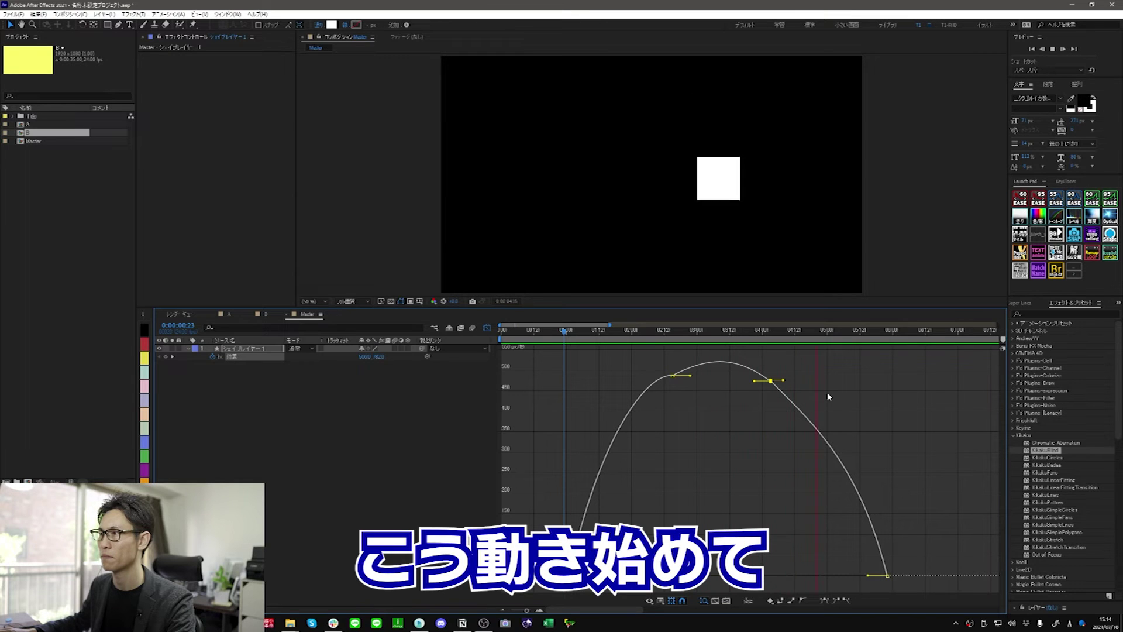
{"action": "key", "text": "space"}
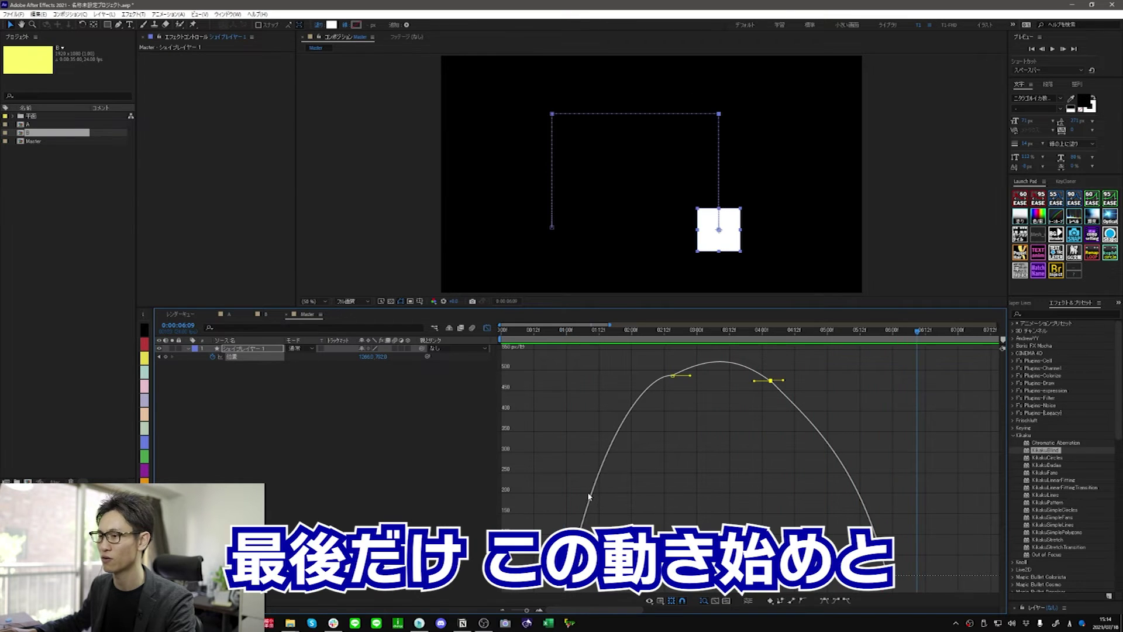
{"action": "left_click_drag", "start_coordinate": [621, 339], "coordinate": [583, 340]}
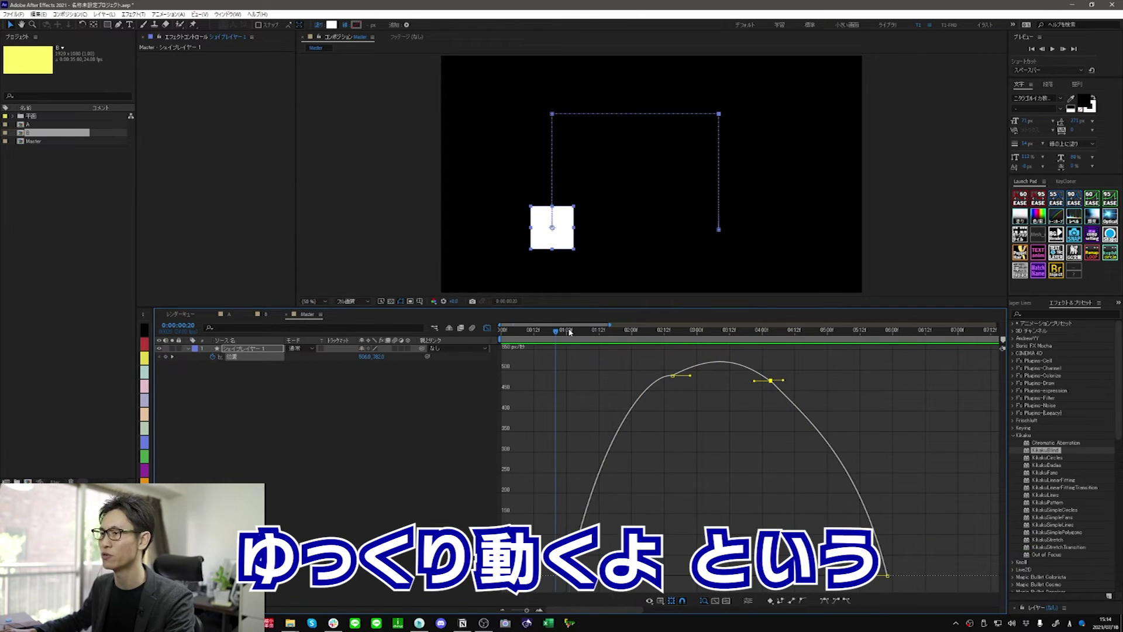
{"action": "left_click_drag", "start_coordinate": [555, 330], "coordinate": [628, 329]}
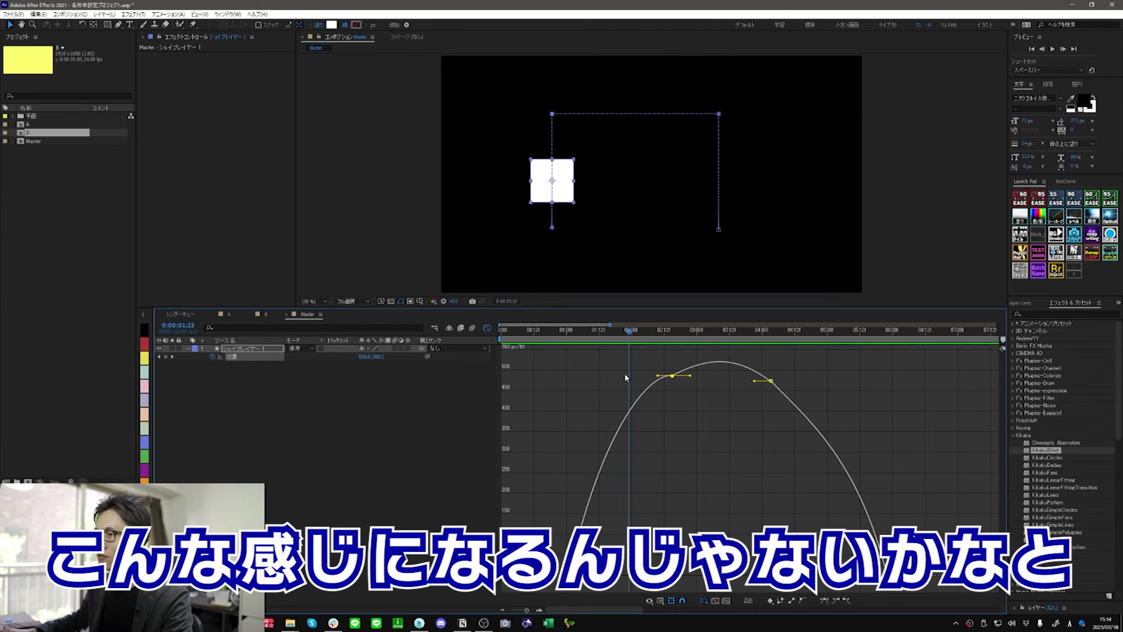
{"action": "left_click", "coordinate": [618, 438]}
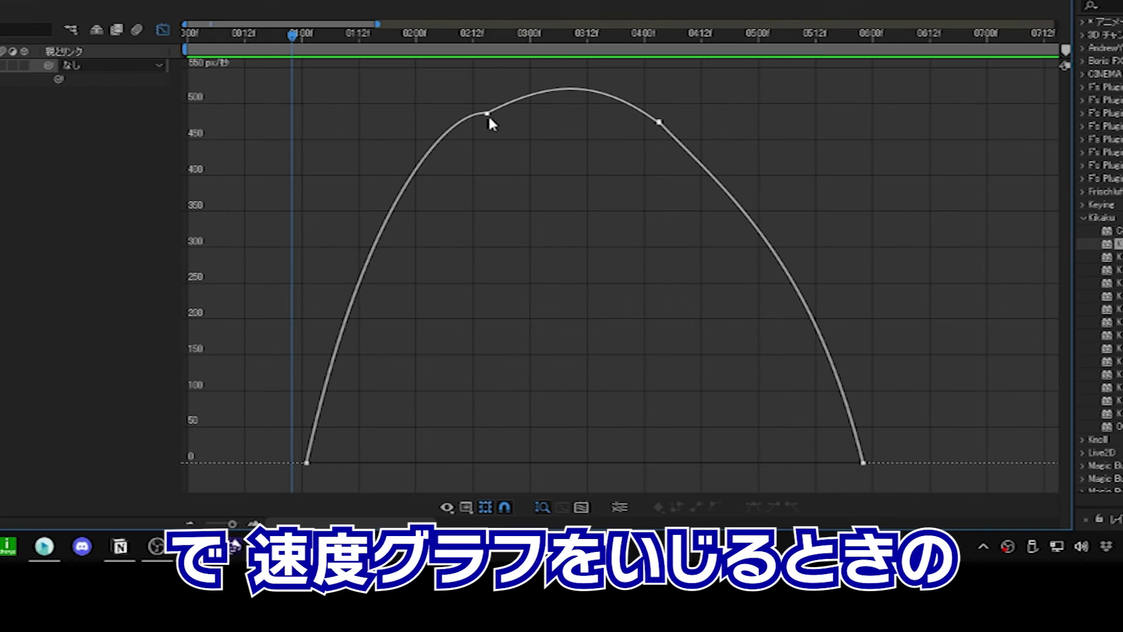
{"action": "left_click", "coordinate": [488, 113]}
{"action": "mouse_move", "coordinate": [487, 114]}
{"action": "left_mouse_down"}
{"action": "mouse_move", "coordinate": [473, 313]}
{"action": "mouse_move", "coordinate": [483, 458]}
{"action": "left_mouse_up"}
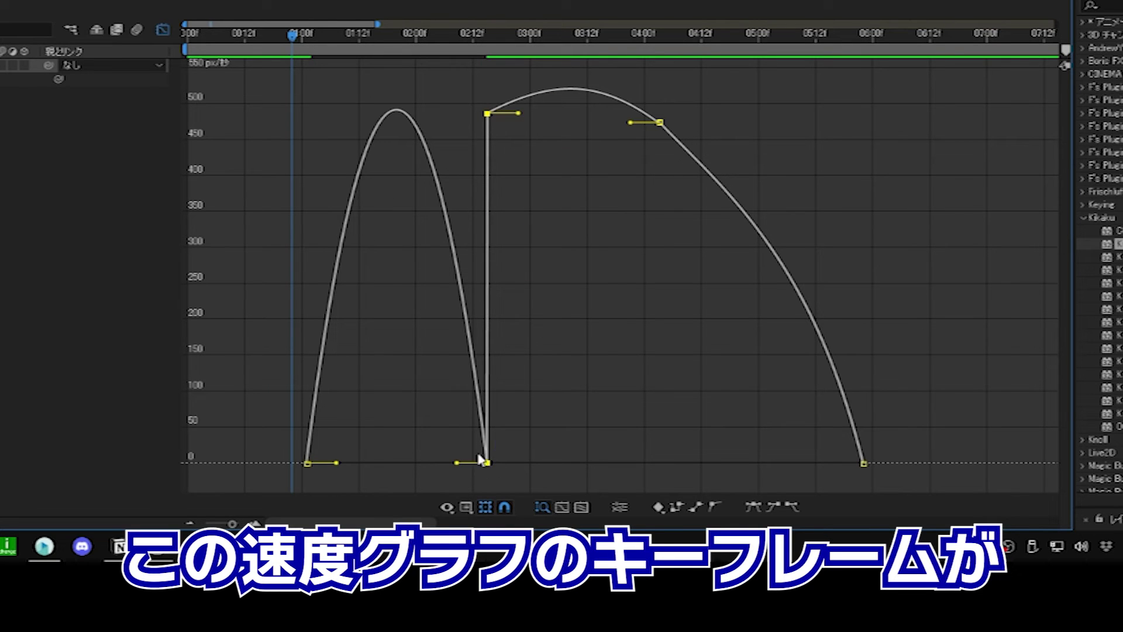
{"action": "mouse_move", "coordinate": [485, 465]}
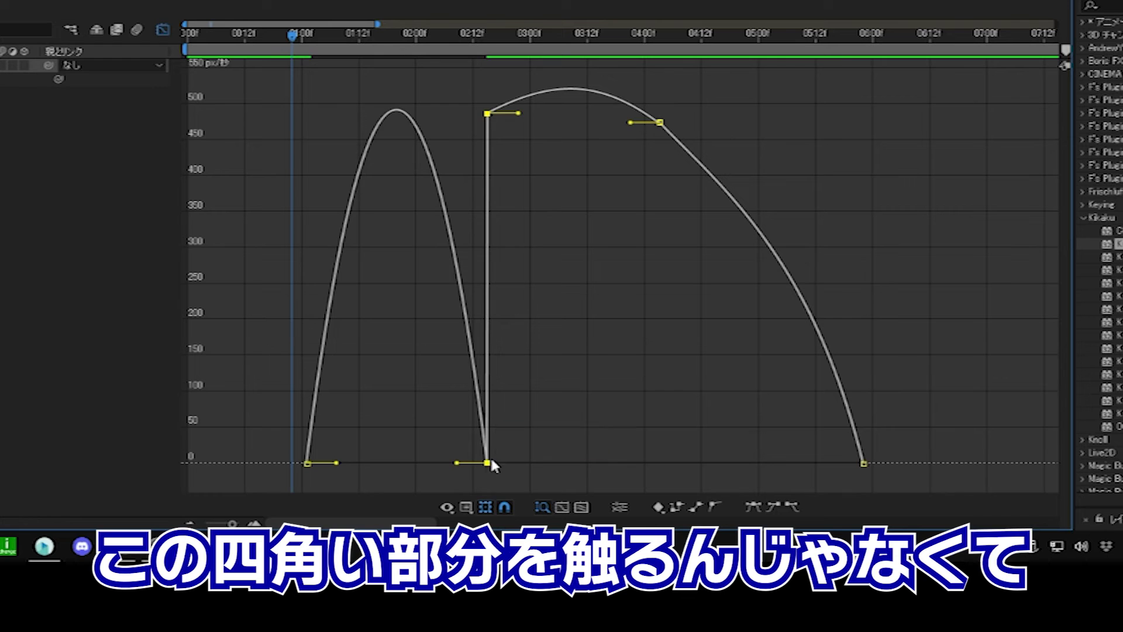
{"action": "left_click_drag", "start_coordinate": [456, 463], "coordinate": [458, 464]}
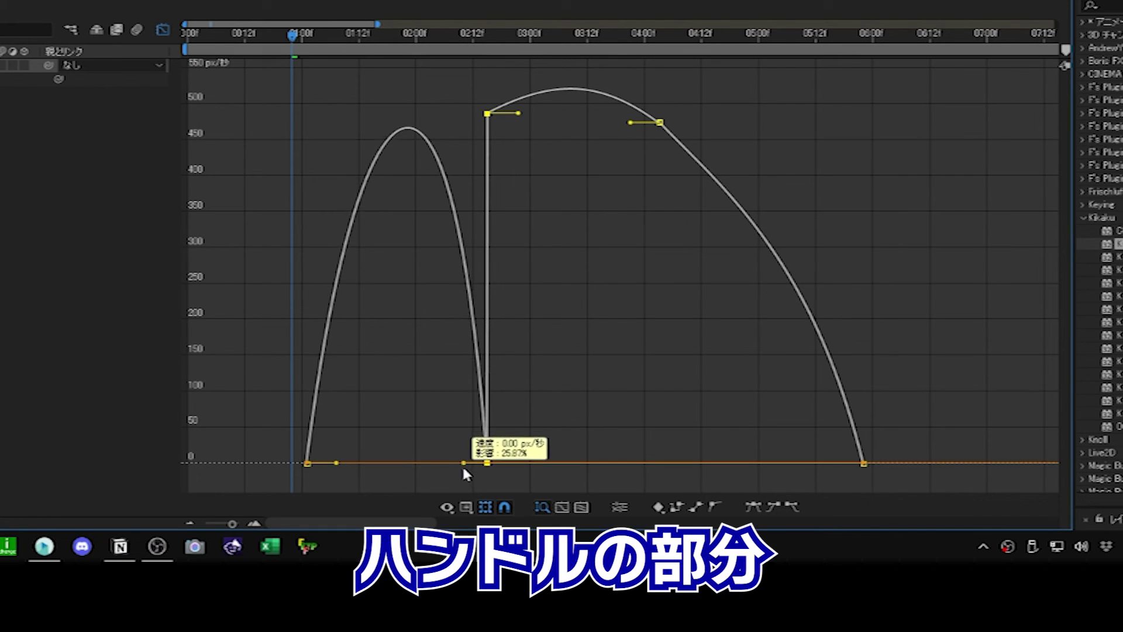
{"action": "mouse_move", "coordinate": [458, 463]}
{"action": "left_mouse_down"}
{"action": "mouse_move", "coordinate": [462, 129]}
{"action": "mouse_move", "coordinate": [426, 462]}
{"action": "mouse_move", "coordinate": [480, 368]}
{"action": "mouse_move", "coordinate": [483, 118]}
{"action": "left_mouse_up"}
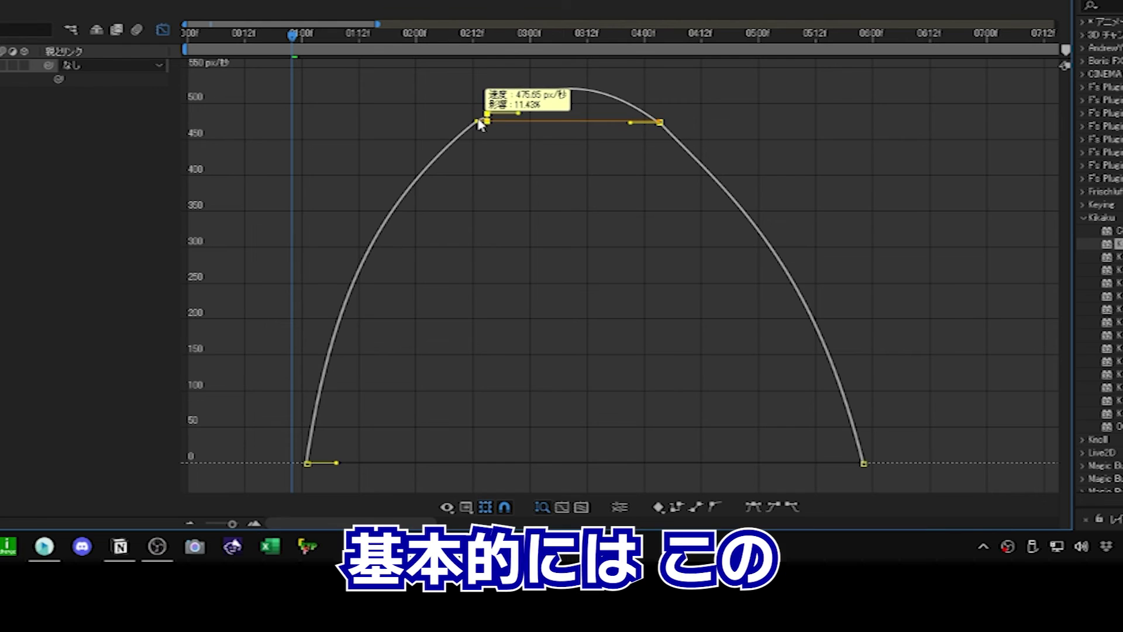
{"action": "mouse_move", "coordinate": [479, 124]}
{"action": "left_mouse_down"}
{"action": "mouse_move", "coordinate": [493, 124]}
{"action": "mouse_move", "coordinate": [486, 315]}
{"action": "mouse_move", "coordinate": [460, 314]}
{"action": "mouse_move", "coordinate": [491, 329]}
{"action": "left_mouse_up"}
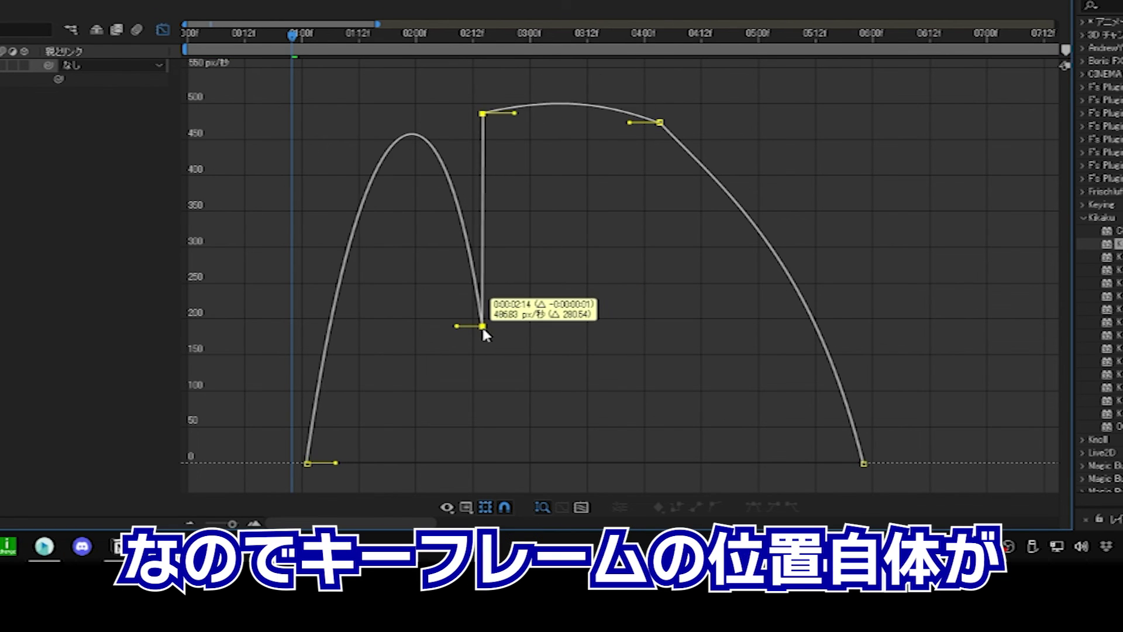
{"action": "left_click_drag", "start_coordinate": [490, 328], "coordinate": [538, 325]}
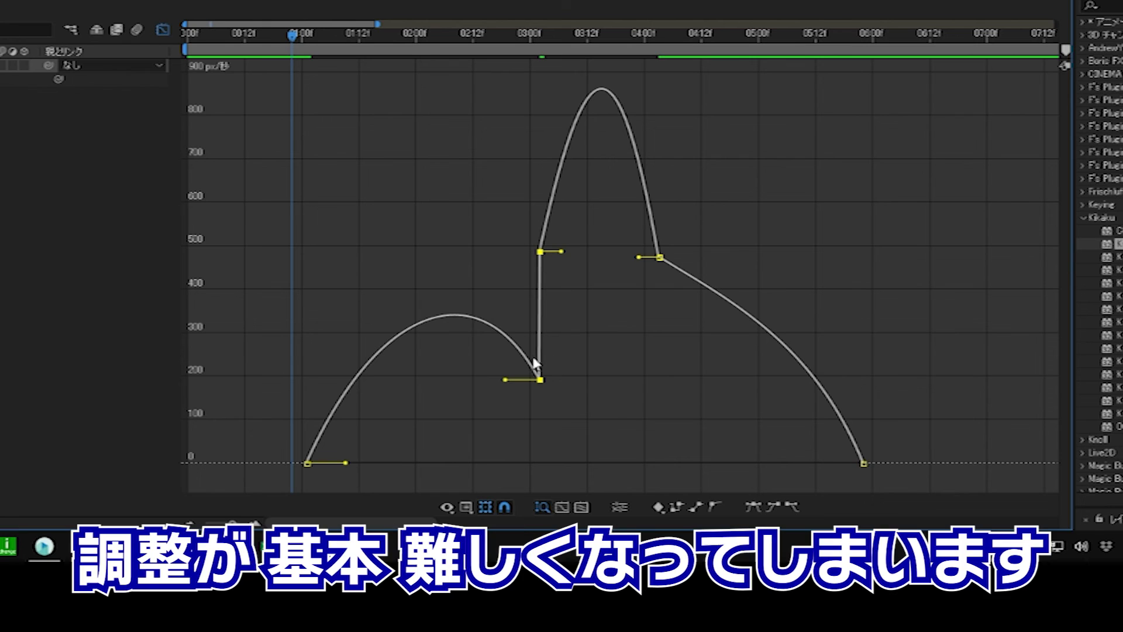
{"action": "key", "text": "ctrl+z"}
{"action": "left_click_drag", "start_coordinate": [462, 313], "coordinate": [475, 121]}
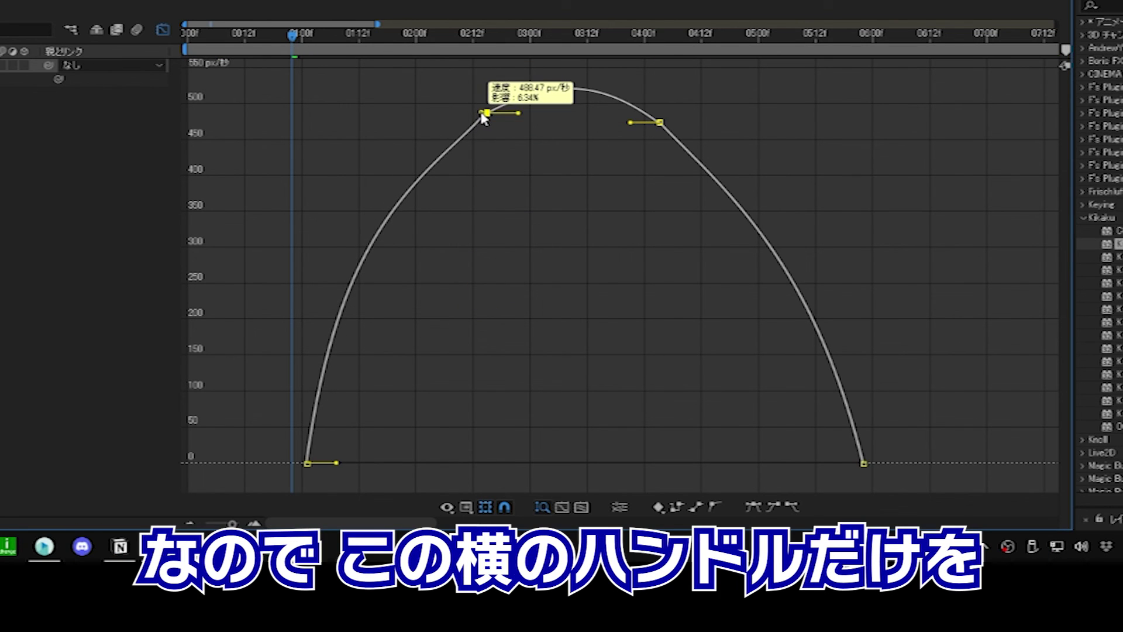
{"action": "left_click", "coordinate": [583, 296]}
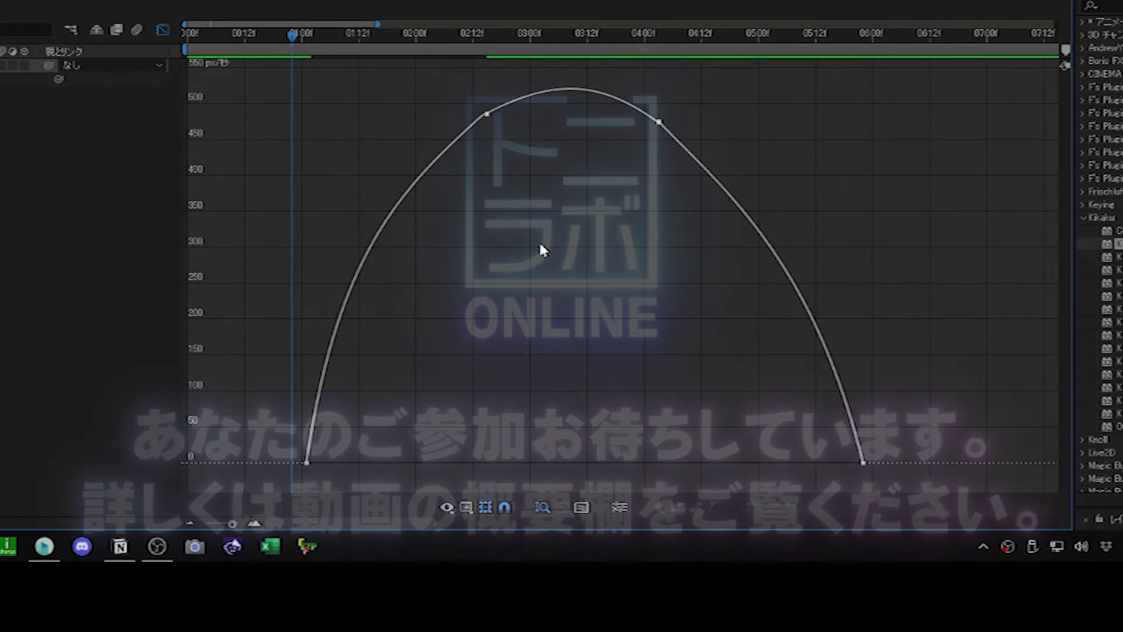